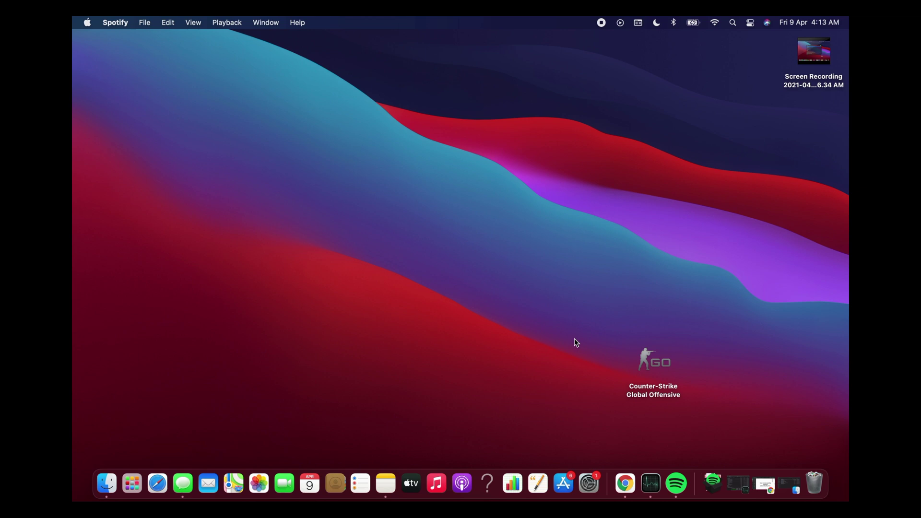
# Step: Launch Spotify from the Dock and open Preferences from the Spotify menu
pyautogui.click(677, 487)
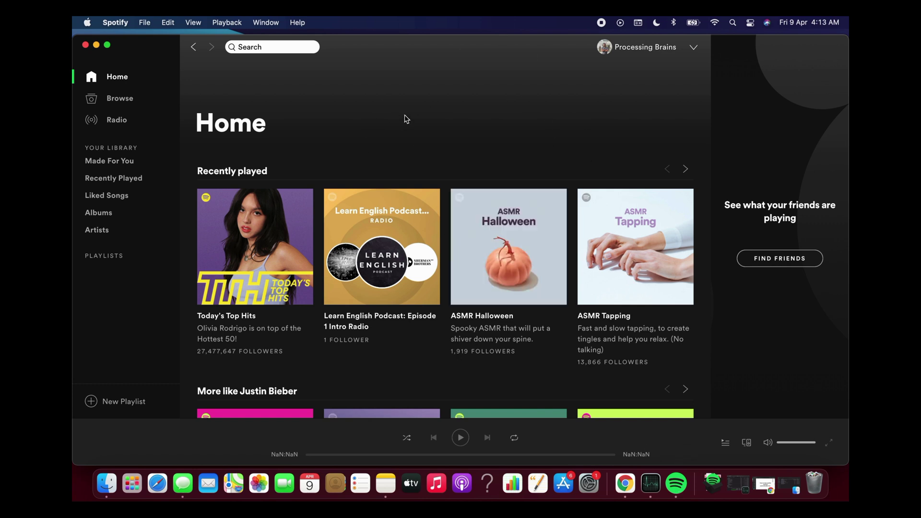
pyautogui.click(118, 25)
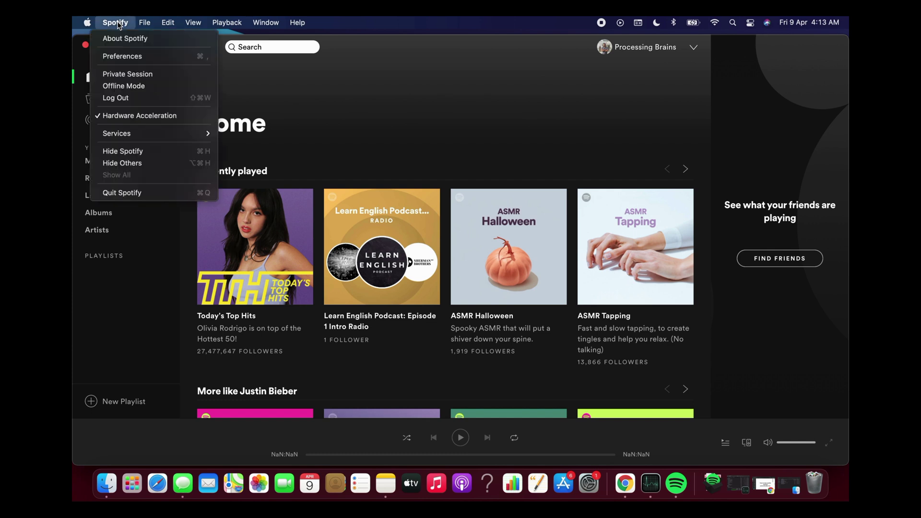
pyautogui.click(132, 58)
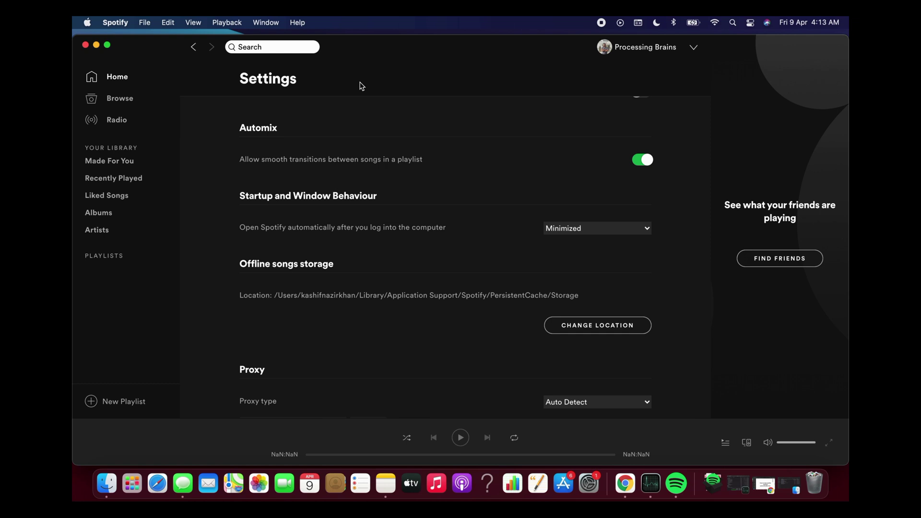
pyautogui.scroll(5, 412, 231)
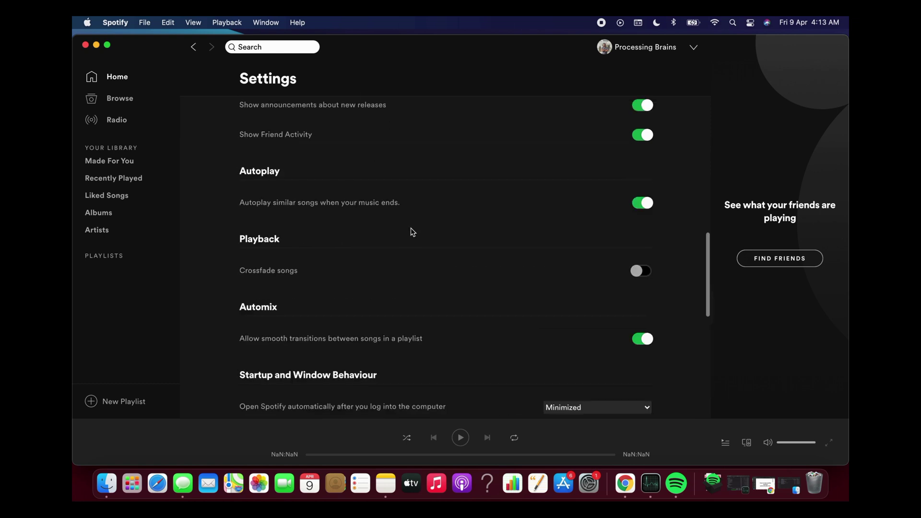
pyautogui.scroll(5, 413, 231)
pyautogui.scroll(-3, 413, 232)
pyautogui.scroll(-3, 412, 231)
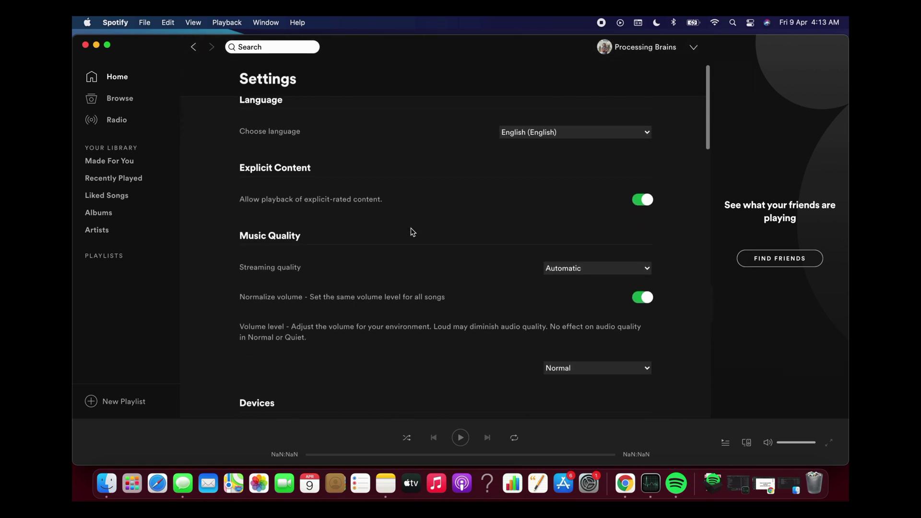
pyautogui.scroll(-3, 413, 232)
pyautogui.scroll(-3, 413, 231)
pyautogui.scroll(-3, 413, 232)
pyautogui.scroll(-3, 413, 232)
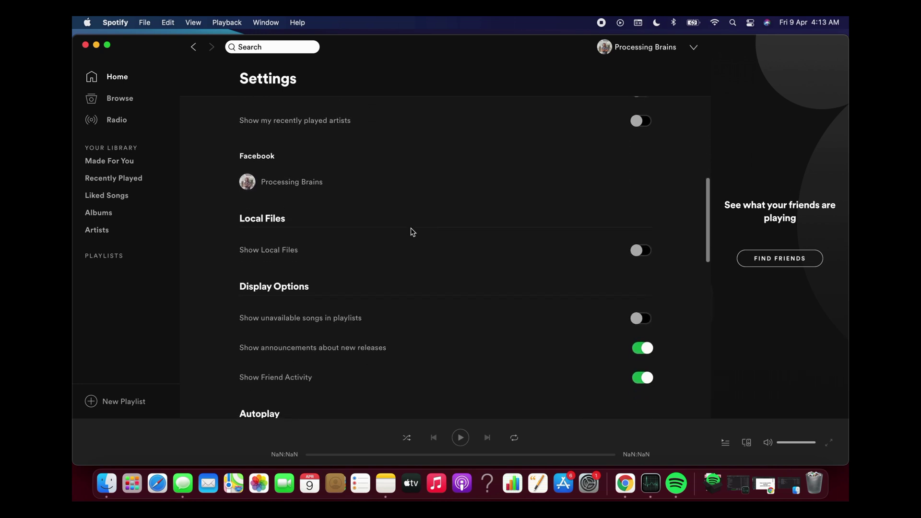
pyautogui.scroll(-1, 413, 232)
pyautogui.scroll(-1, 415, 247)
pyautogui.scroll(-3, 416, 247)
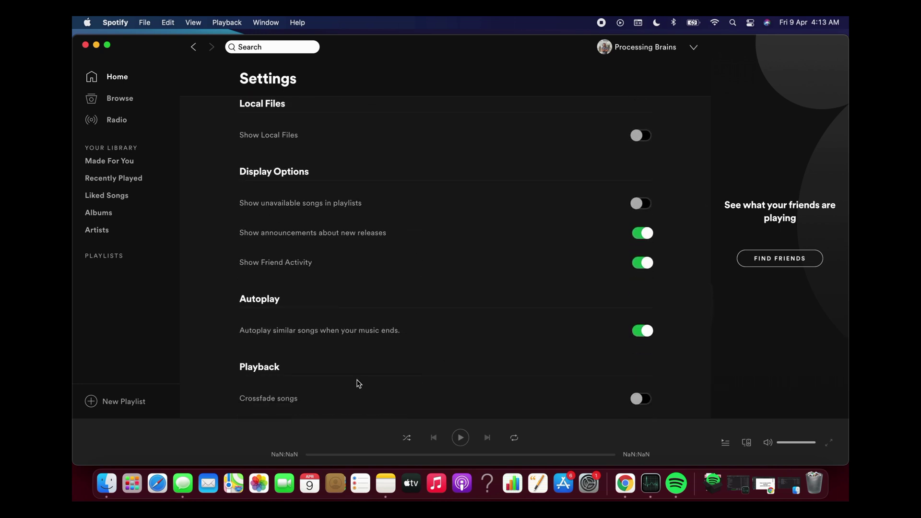
pyautogui.scroll(5, 413, 335)
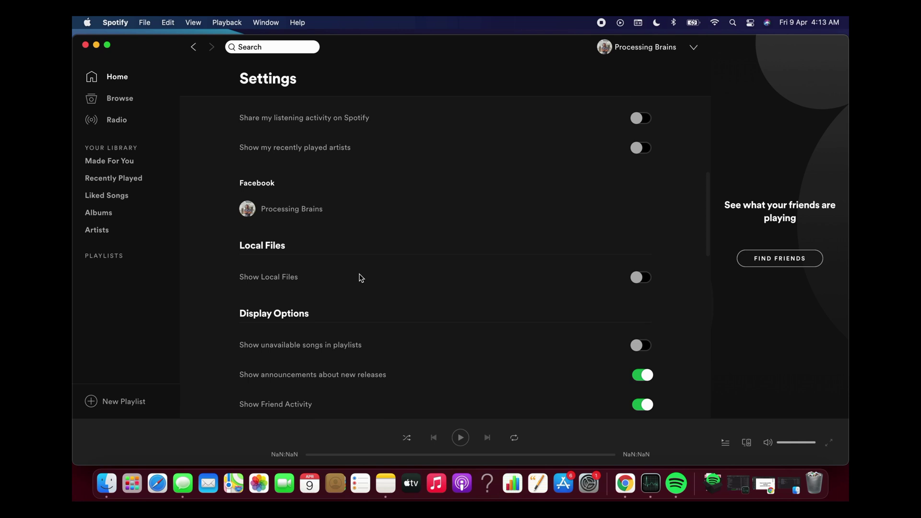
pyautogui.scroll(-5, 425, 290)
pyautogui.scroll(-6, 425, 290)
pyautogui.scroll(-1, 425, 290)
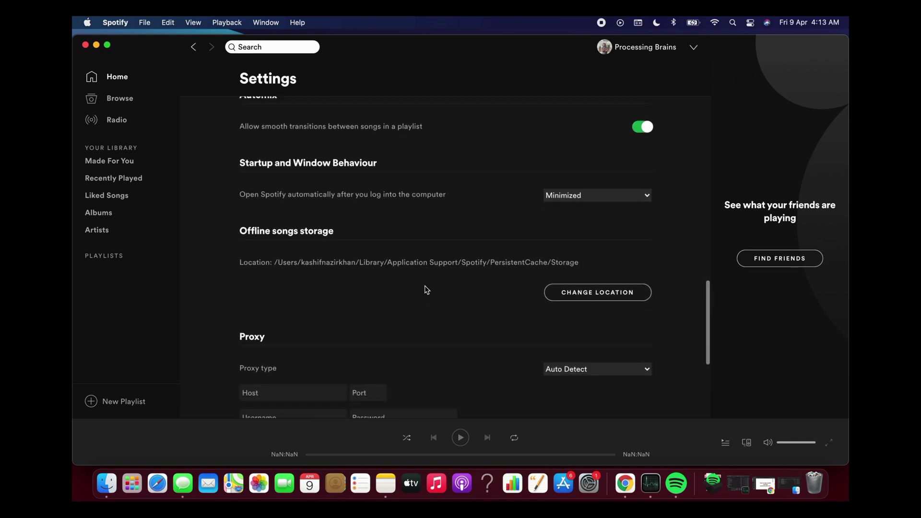
pyautogui.scroll(-1, 426, 289)
pyautogui.scroll(3, 425, 290)
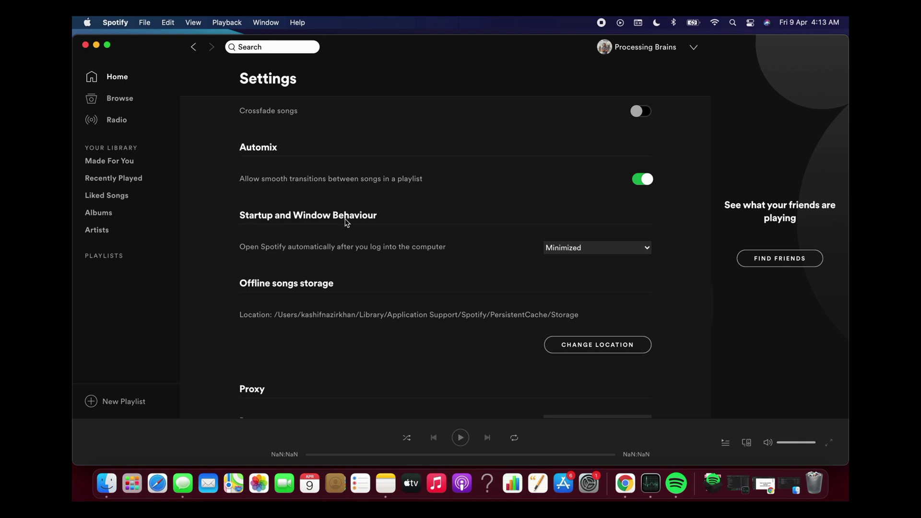
pyautogui.scroll(3, 364, 227)
pyautogui.scroll(2, 382, 187)
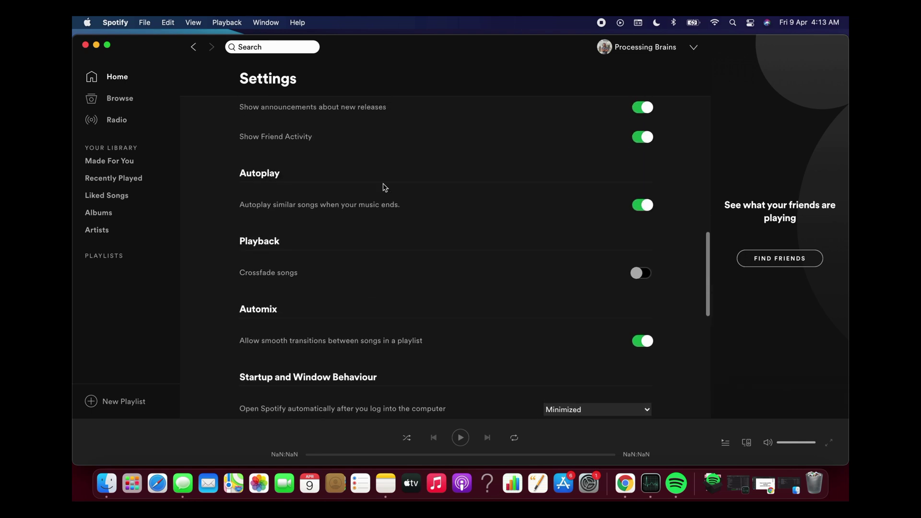
pyautogui.scroll(2, 419, 154)
pyautogui.scroll(1, 419, 154)
pyautogui.scroll(-1, 419, 154)
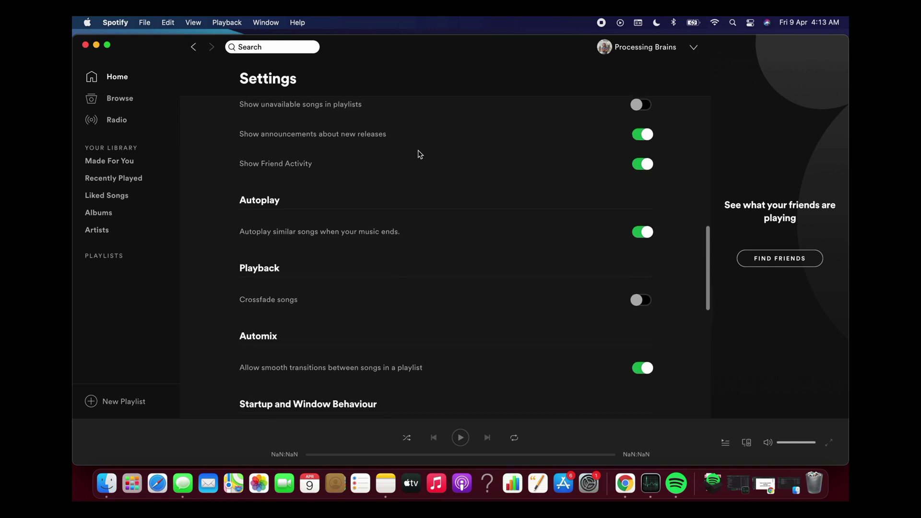
pyautogui.scroll(-2, 419, 154)
pyautogui.scroll(-2, 420, 154)
pyautogui.scroll(-2, 418, 154)
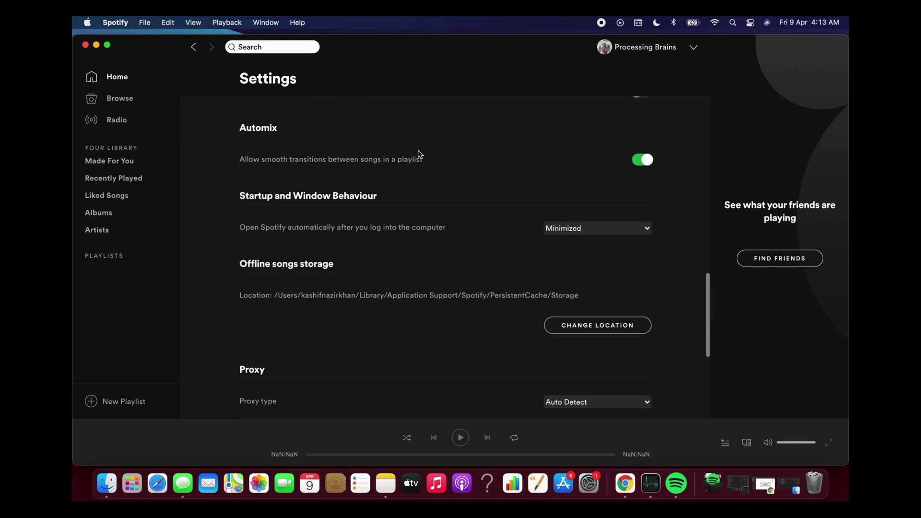
pyautogui.scroll(2, 419, 154)
pyautogui.scroll(2, 419, 154)
pyautogui.scroll(1, 419, 154)
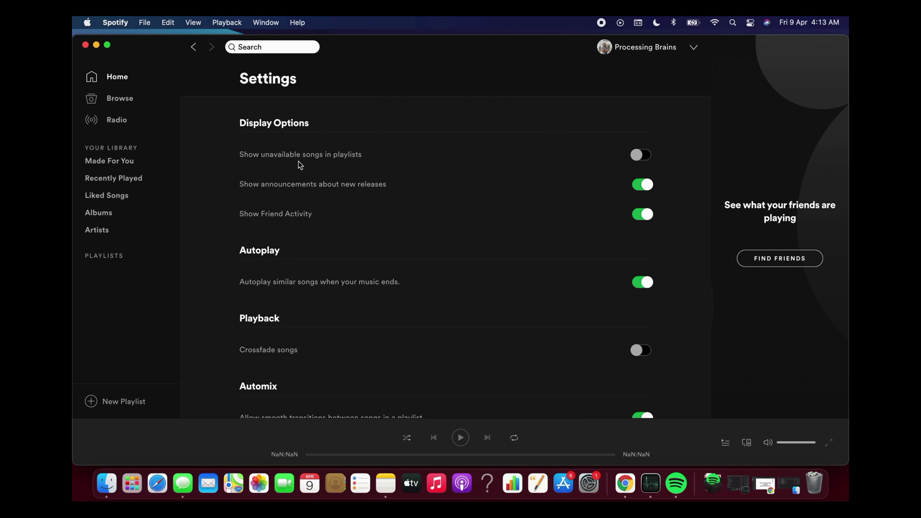
pyautogui.scroll(-3, 397, 274)
pyautogui.scroll(-3, 397, 274)
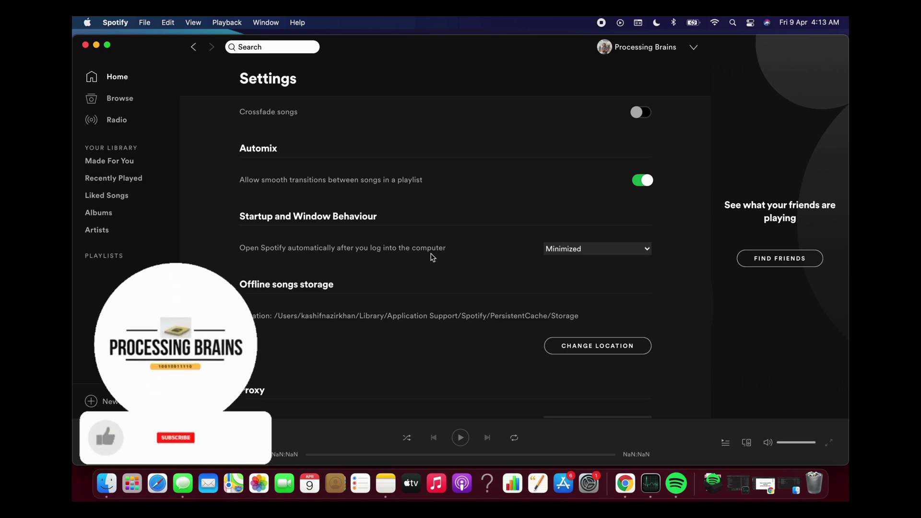
# Step: Change 'Open Spotify automatically after you log into the computer' from Minimized to No
pyautogui.click(597, 249)
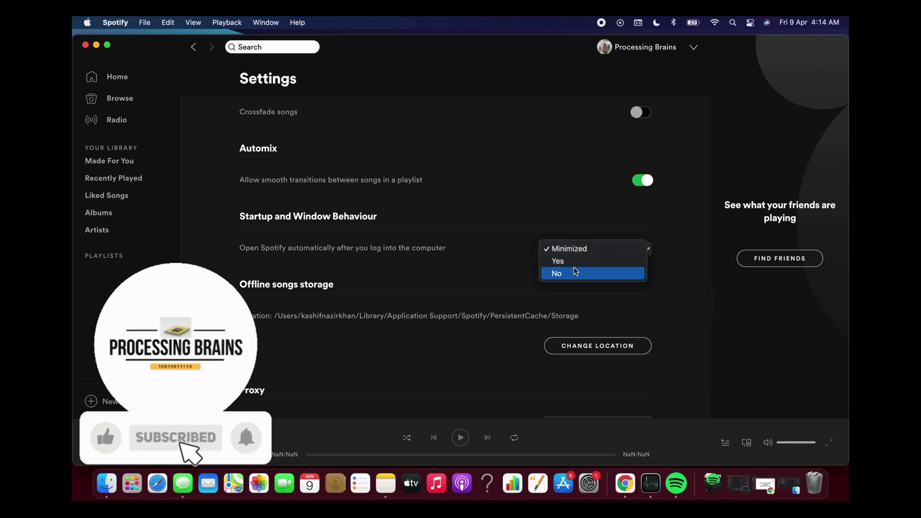
pyautogui.click(575, 273)
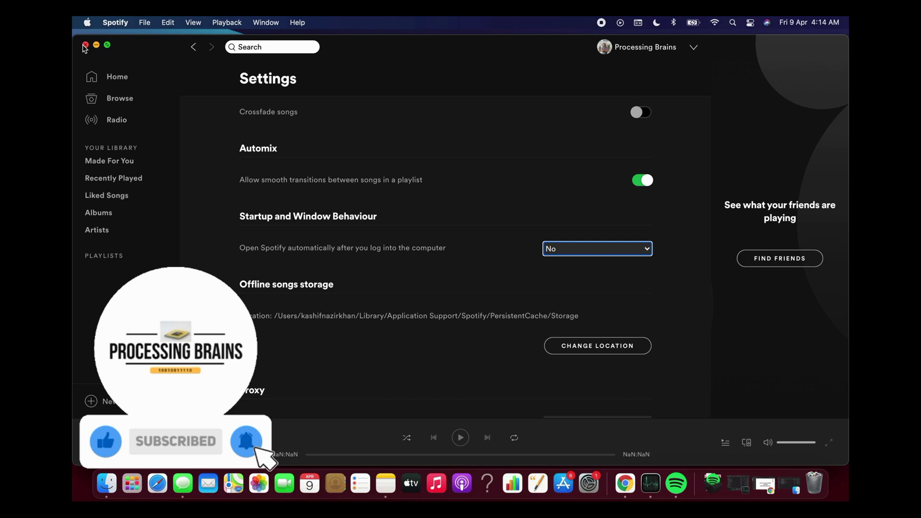
# Step: Close the Spotify window with its red close button
pyautogui.click(85, 44)
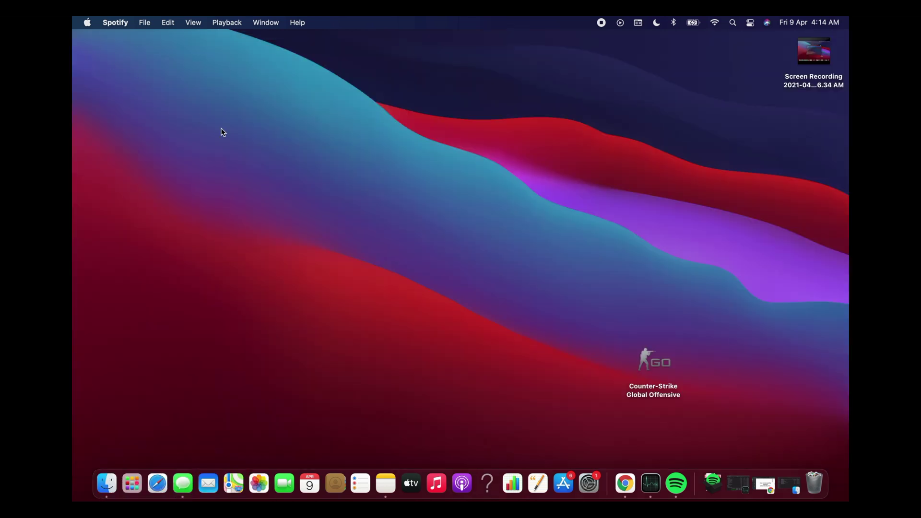